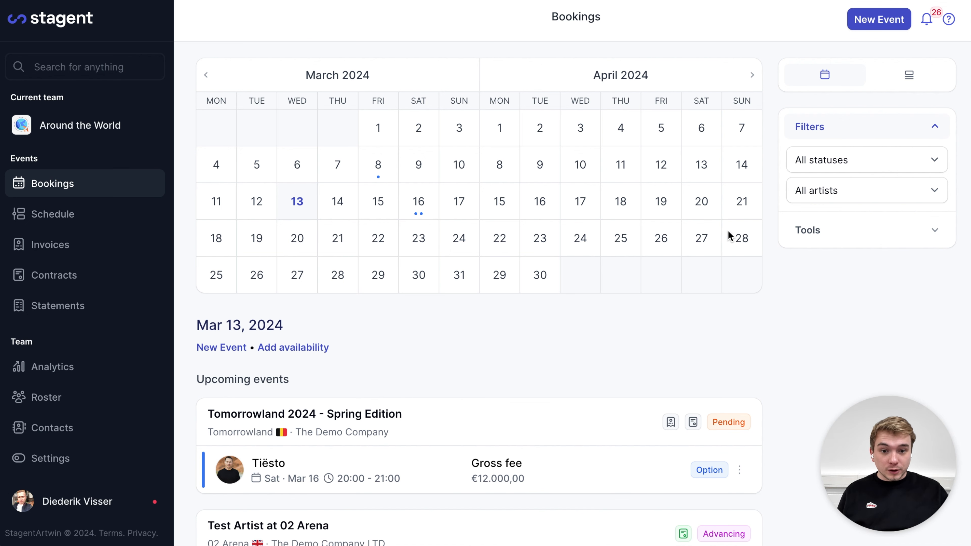
# Step: Open the finance details of the upcoming event Test Artist at 02 Arena
pyautogui.scroll(-2, 522, 315)
pyautogui.scroll(-3, 522, 316)
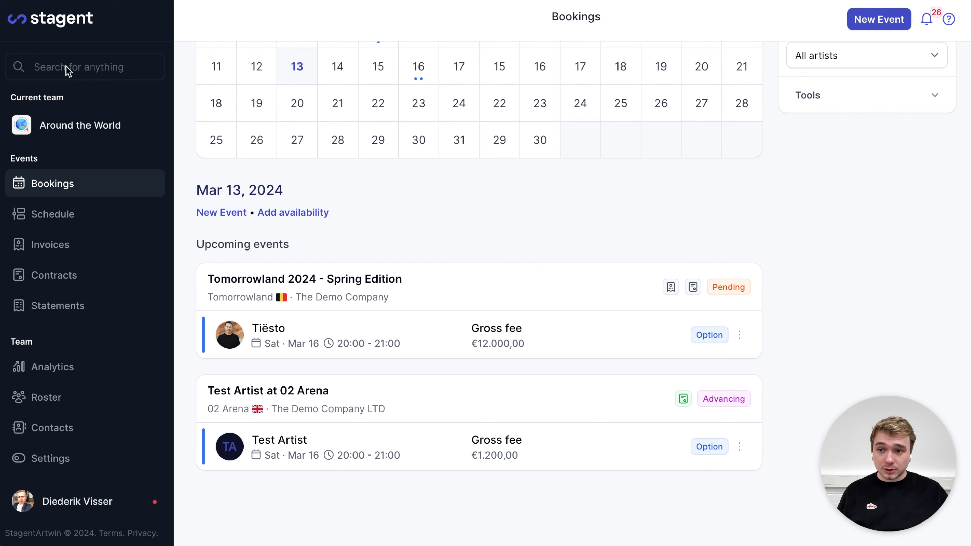
pyautogui.click(314, 392)
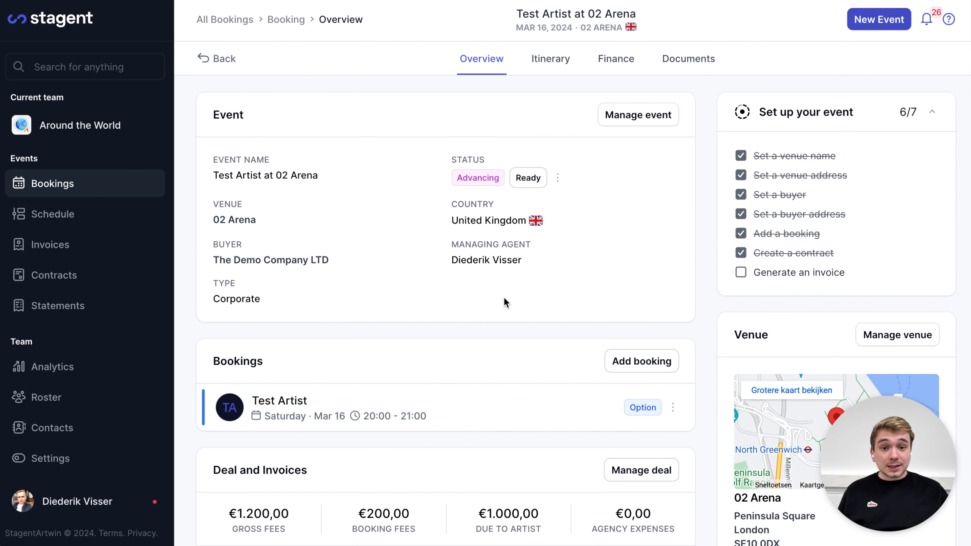
pyautogui.click(620, 69)
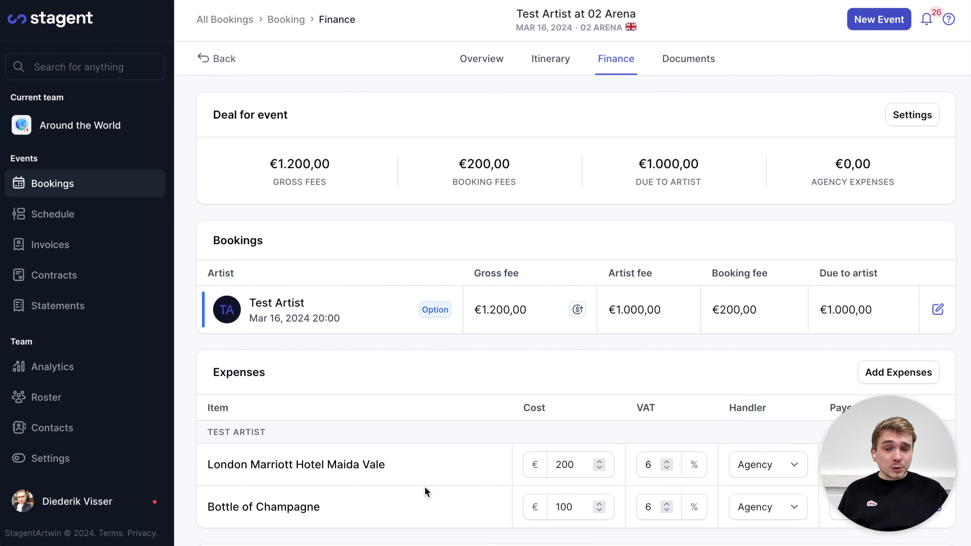
# Step: Start a new invoice for the event and include the Test Artist booking and all expenses
pyautogui.scroll(-4, 425, 492)
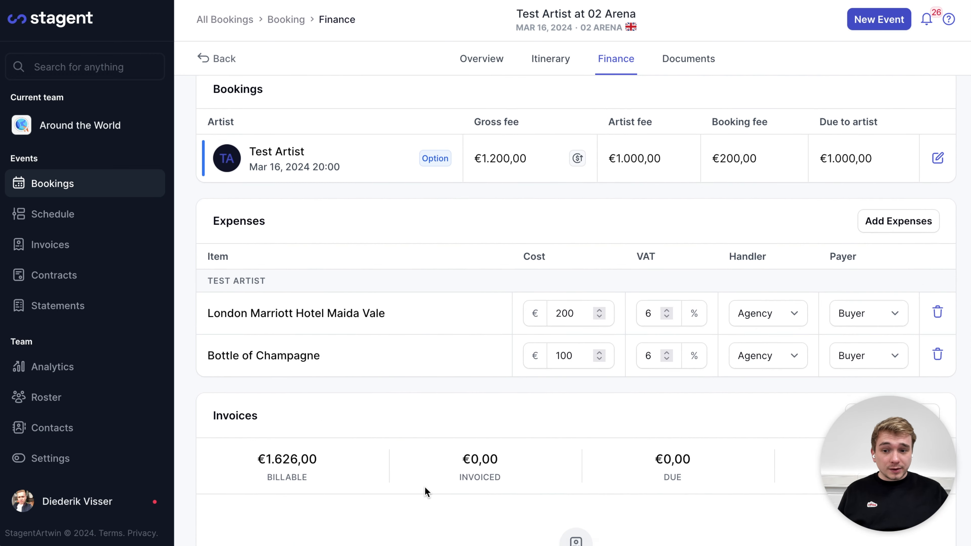
pyautogui.scroll(-4, 425, 490)
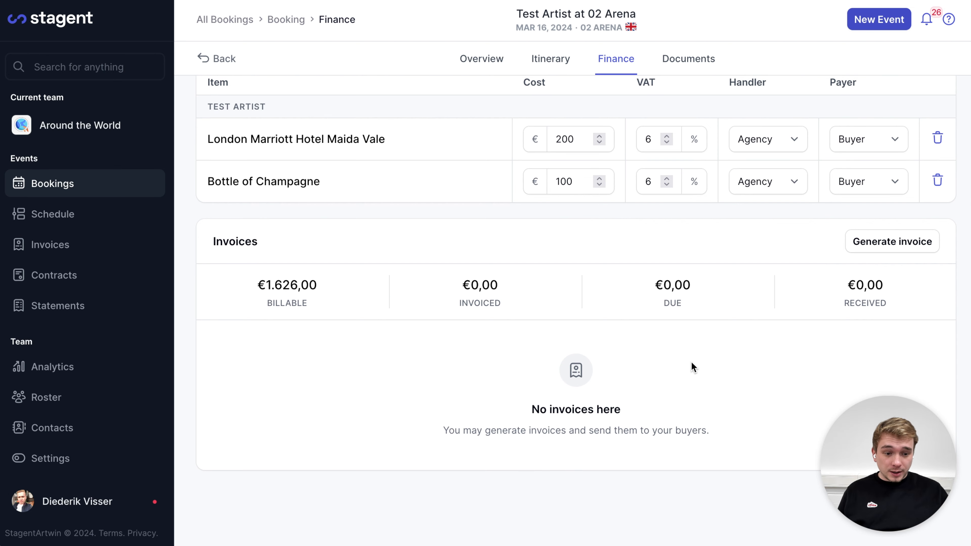
pyautogui.click(885, 241)
pyautogui.click(887, 241)
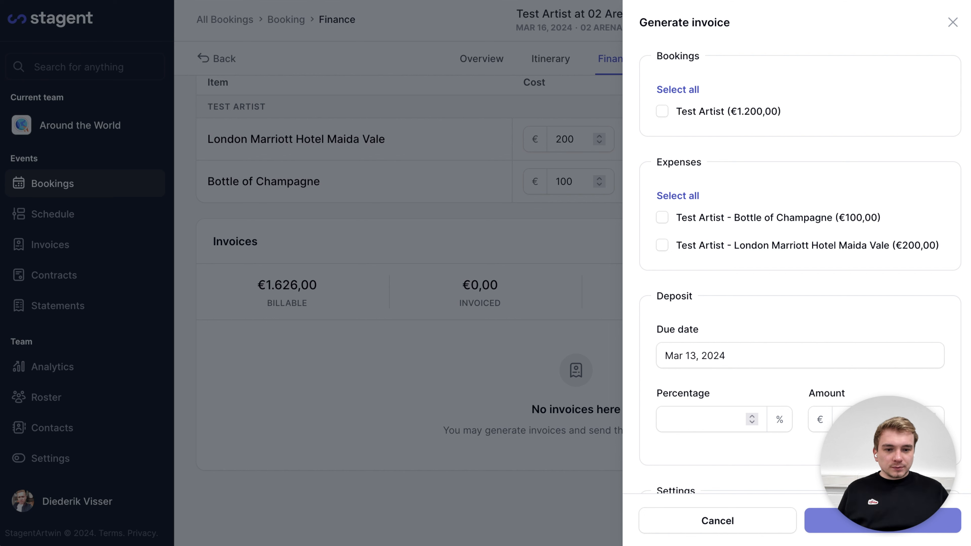
pyautogui.click(672, 92)
pyautogui.click(673, 94)
pyautogui.click(663, 195)
# Step: Set the invoice deposit to 50% with a due date of Mar 15, 2024
pyautogui.scroll(-3, 724, 317)
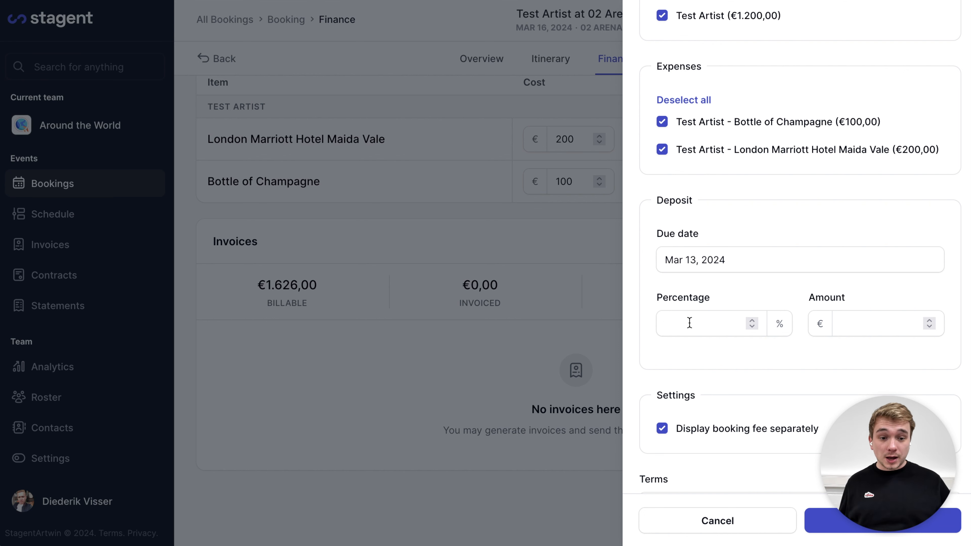
pyautogui.click(676, 330)
pyautogui.write('50')
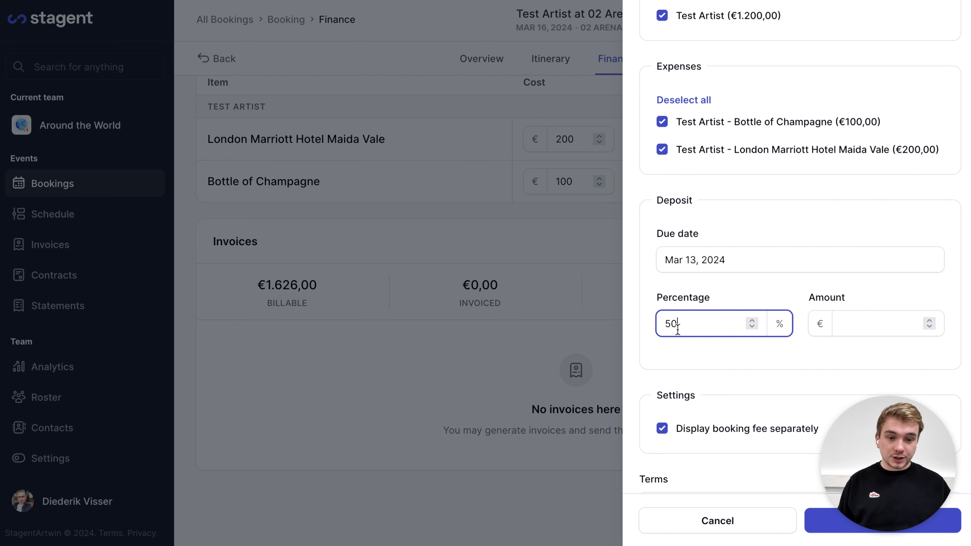
pyautogui.click(717, 253)
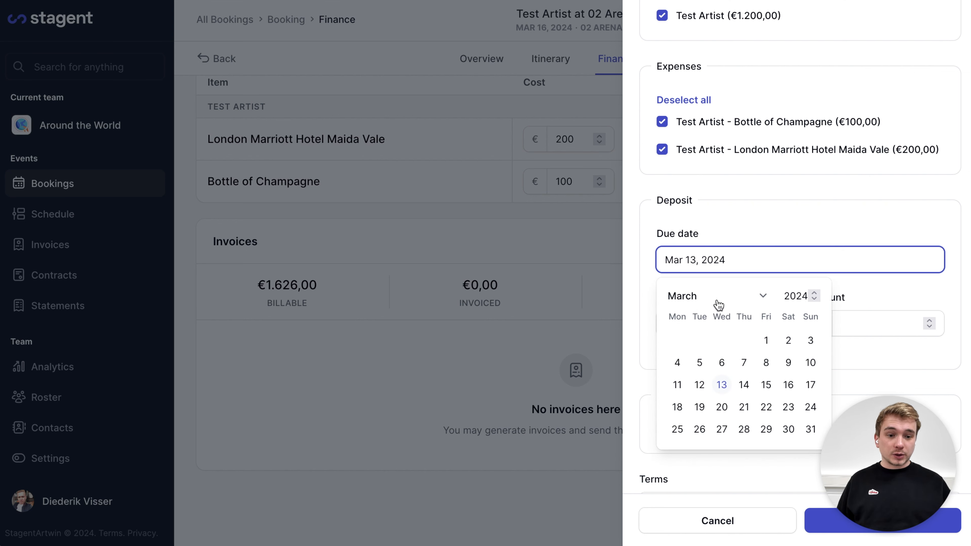
pyautogui.click(763, 387)
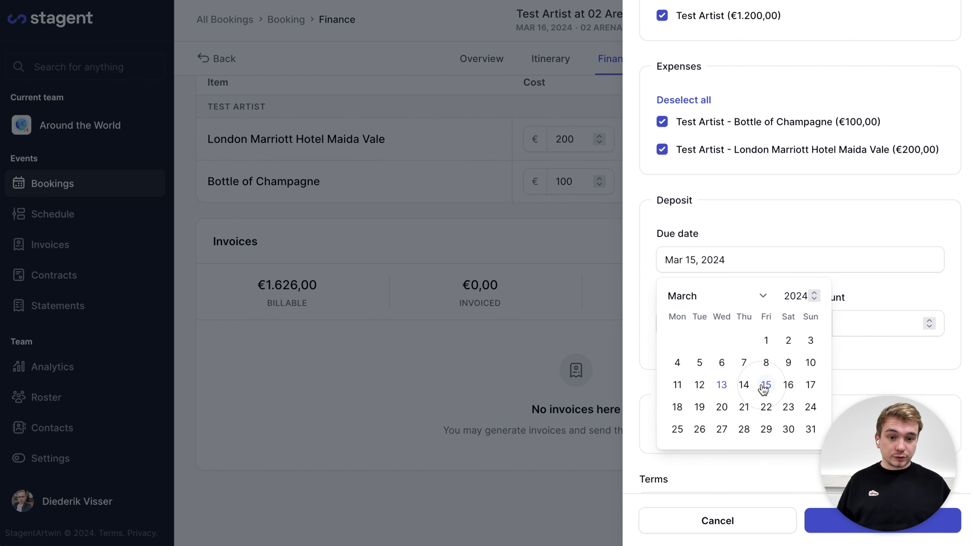
pyautogui.click(644, 282)
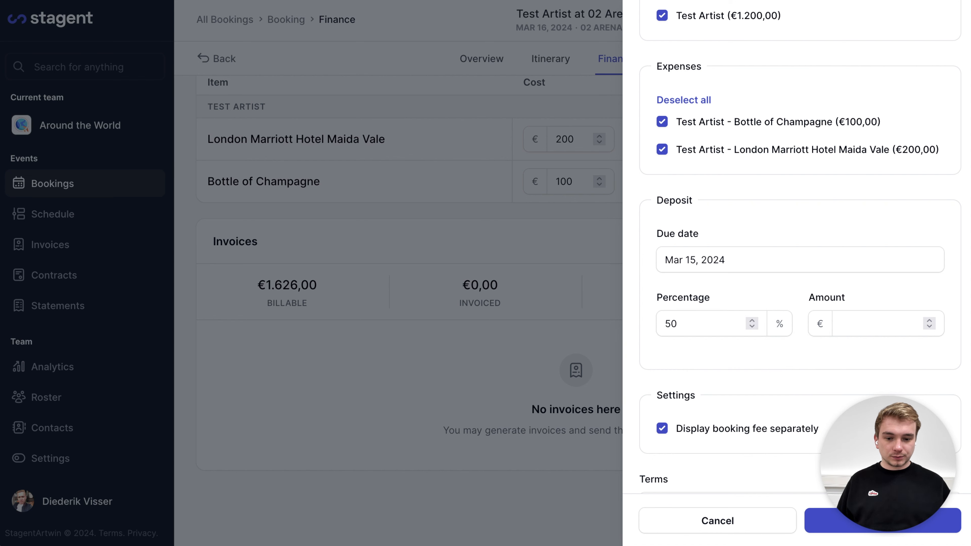
# Step: Check the invoice's selected items, deposit, settings, terms and English language, and generate the draft invoice
pyautogui.scroll(3, 700, 436)
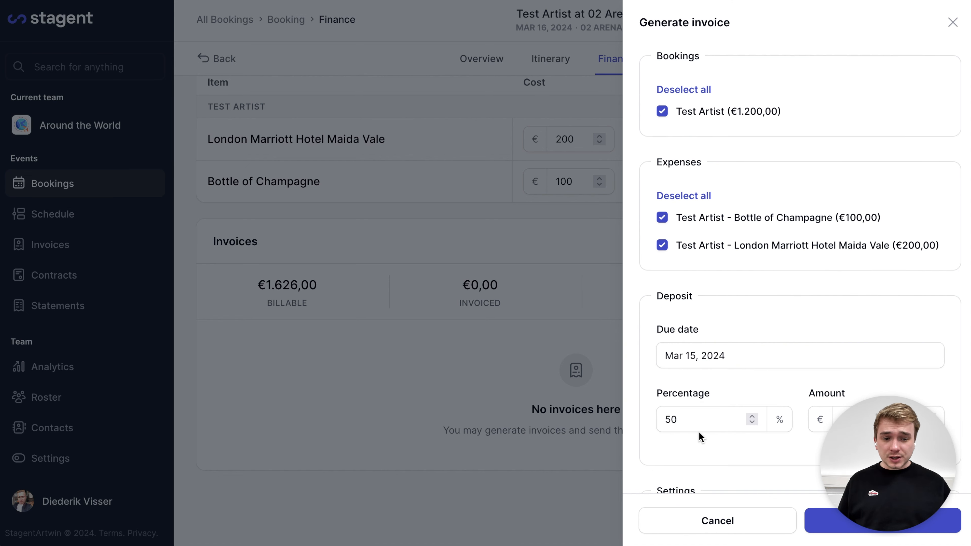
pyautogui.scroll(-5, 699, 436)
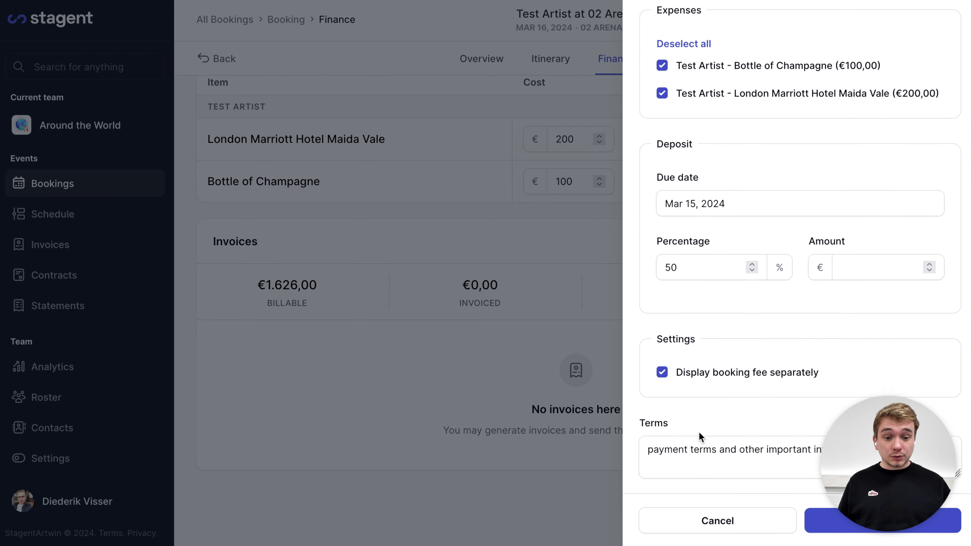
pyautogui.scroll(-2, 699, 436)
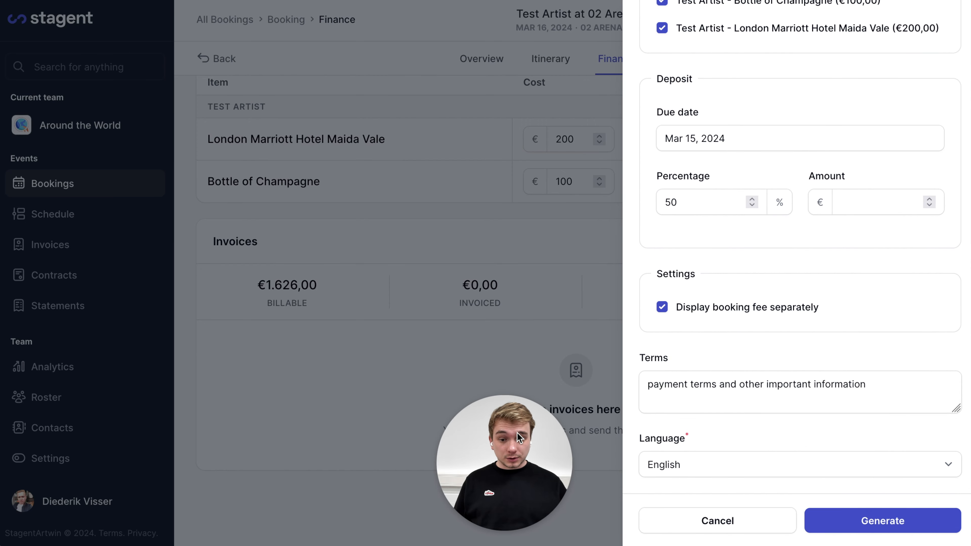
pyautogui.click(861, 527)
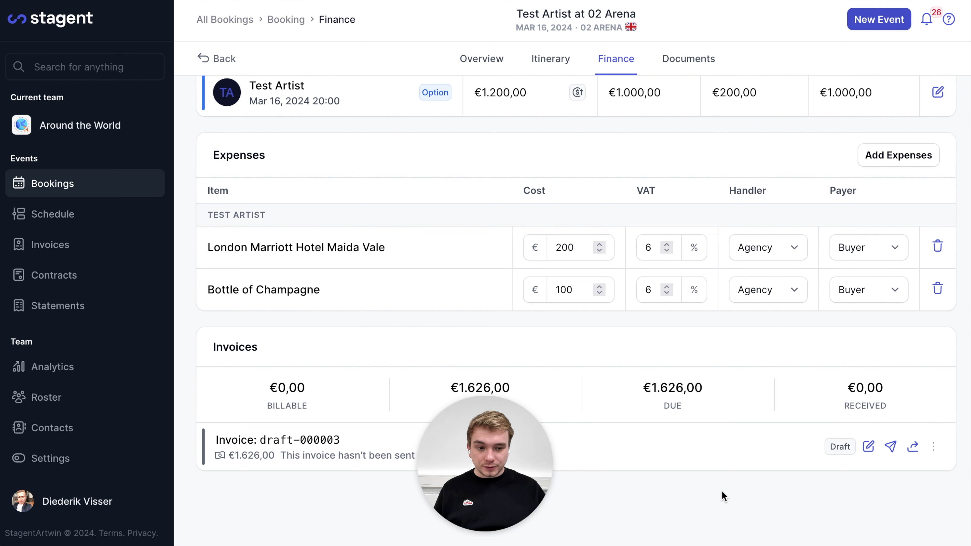
# Step: Send the draft invoice to the payer by email, due Mar 27, 2024 and payable with Stripe
pyautogui.click(891, 448)
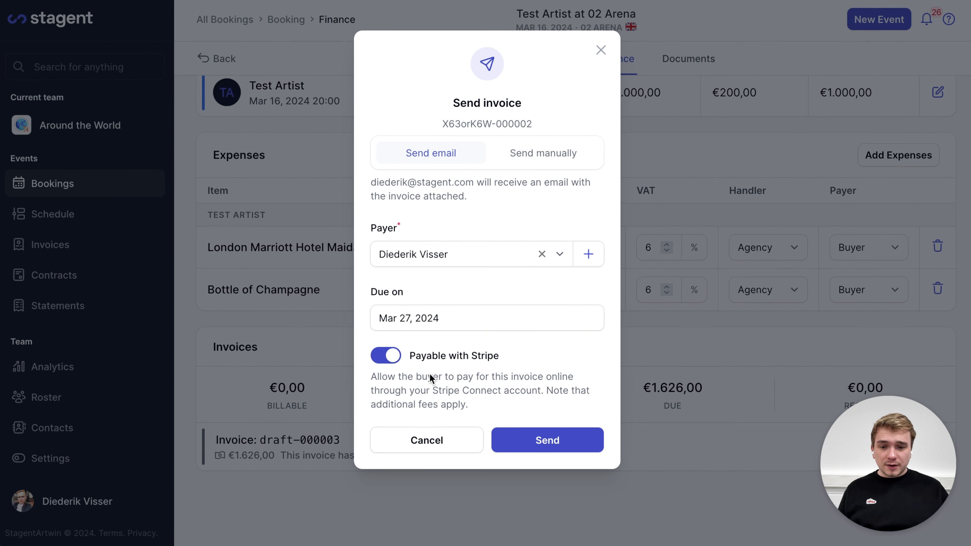
pyautogui.click(394, 361)
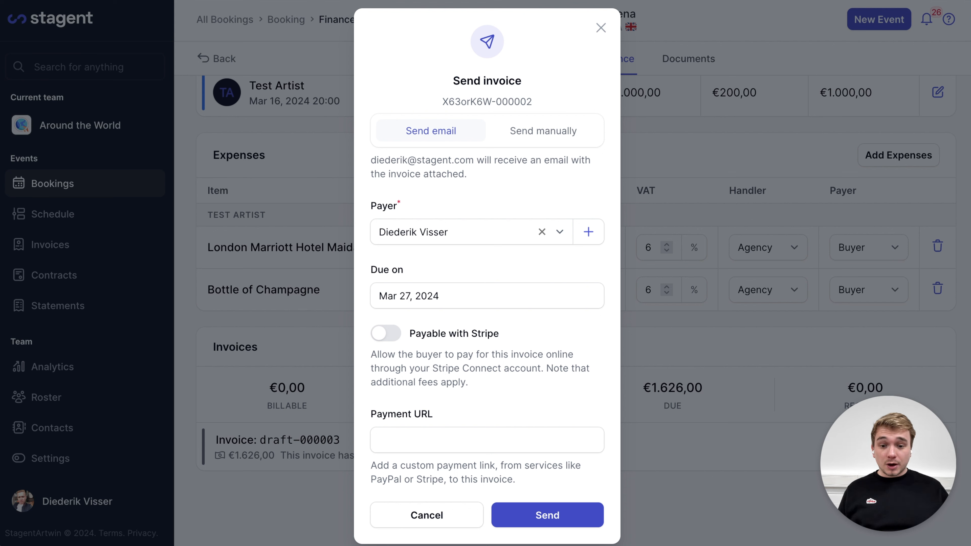
pyautogui.click(396, 336)
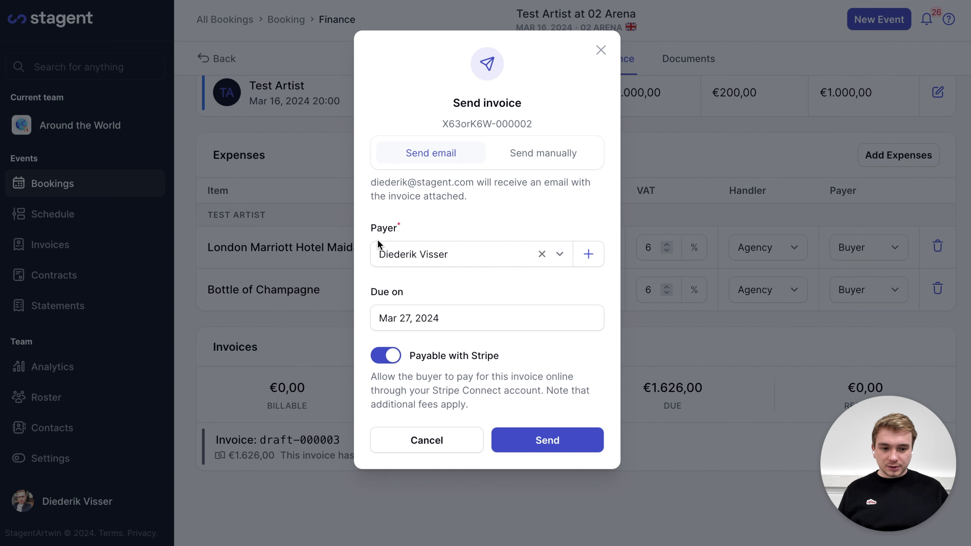
pyautogui.click(579, 440)
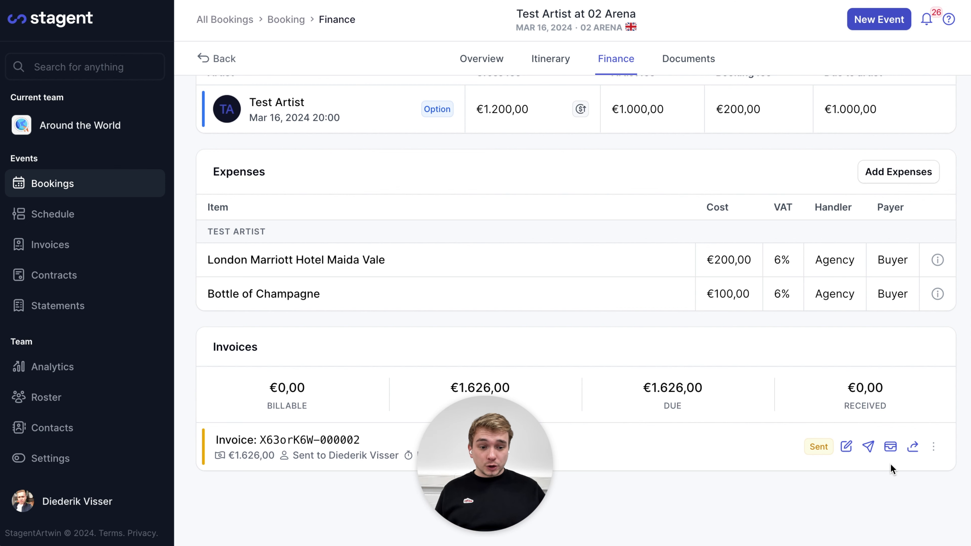
# Step: Record a cash payment of €1626 dated Mar 13, 2024 on the sent invoice
pyautogui.click(913, 450)
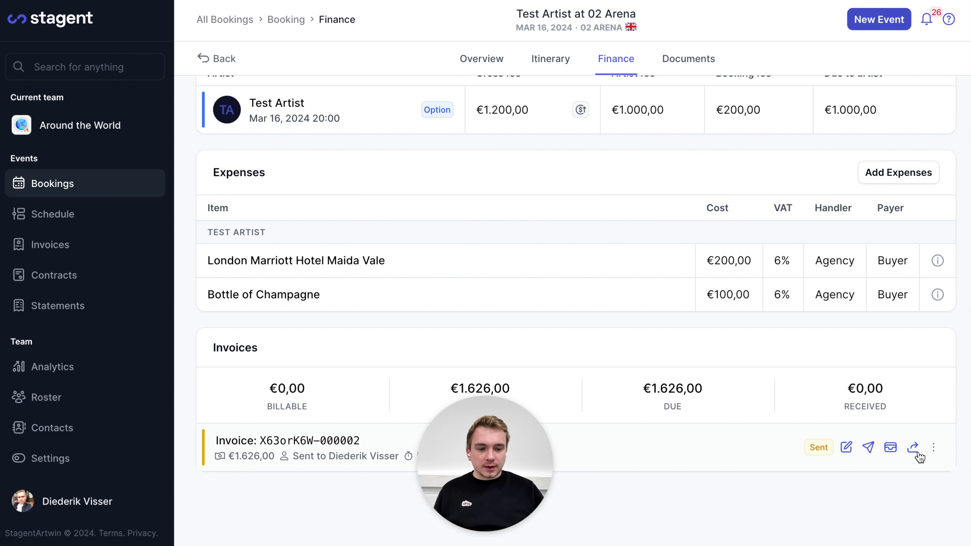
pyautogui.click(890, 449)
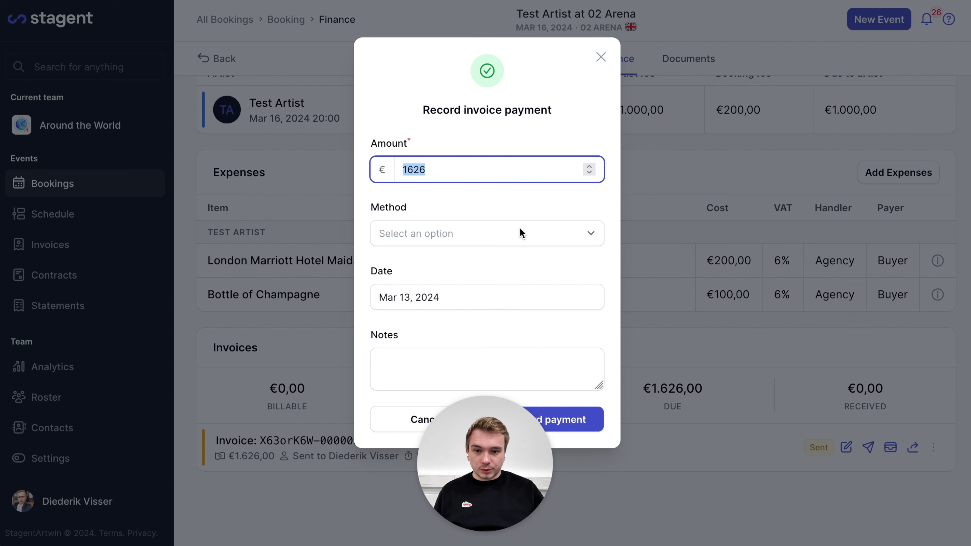
pyautogui.click(501, 230)
pyautogui.click(399, 291)
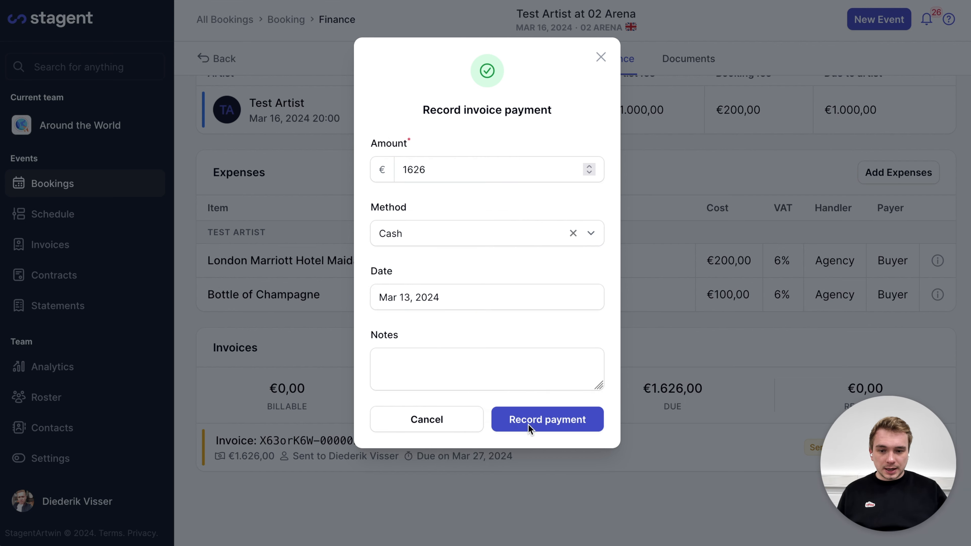
pyautogui.click(530, 428)
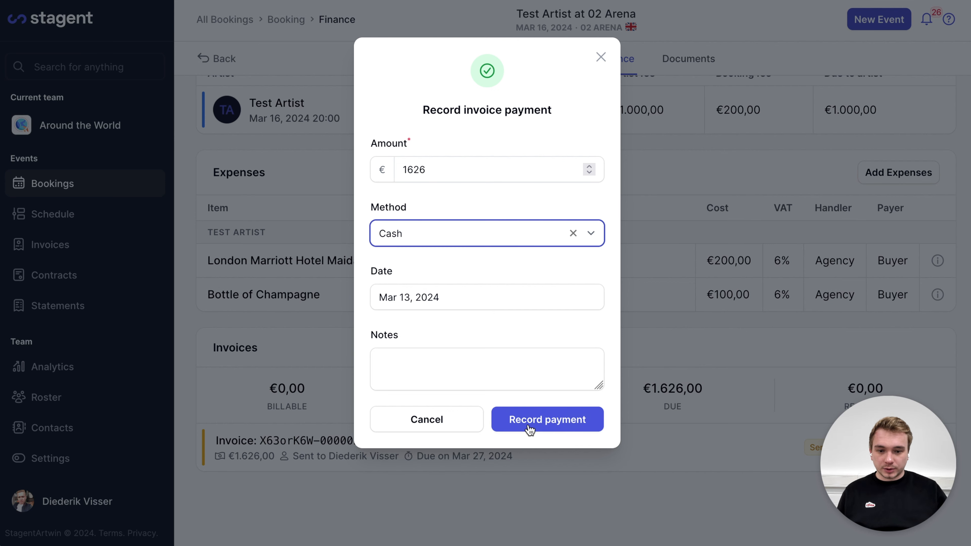
pyautogui.click(528, 424)
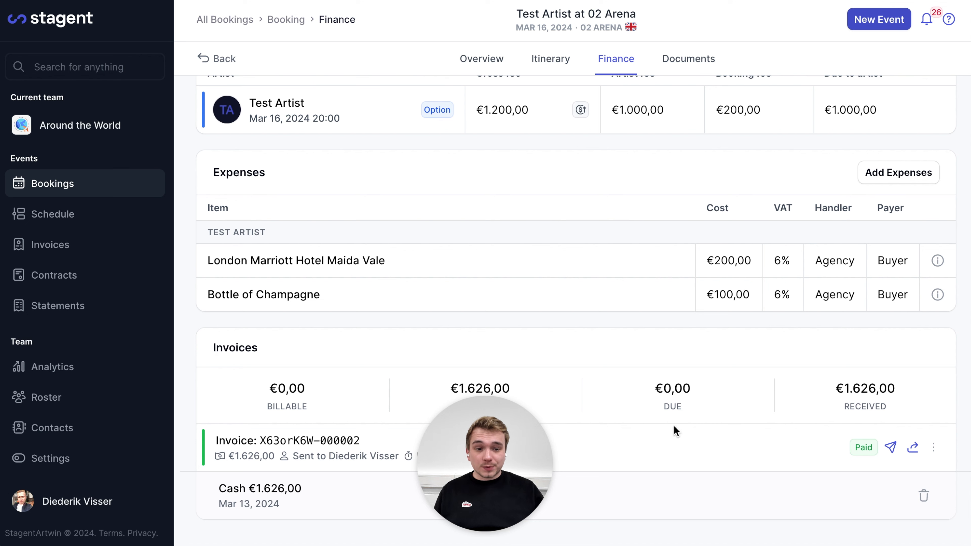
# Step: Create a draft credit invoice for the paid invoice, covering the Test Artist booking and the Bottle of Champagne and London Marriott Hotel Maida Vale expenses
pyautogui.scroll(3, 616, 411)
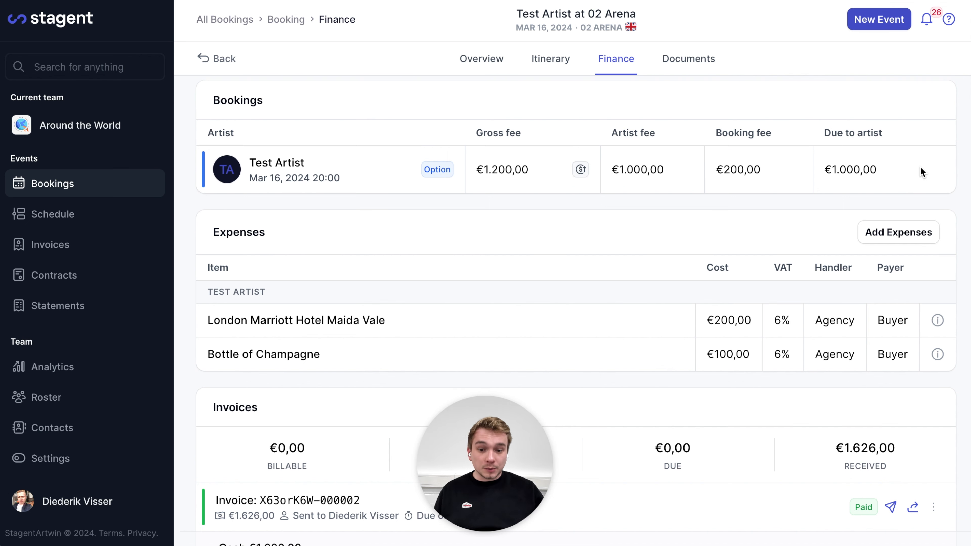
pyautogui.scroll(-3, 670, 309)
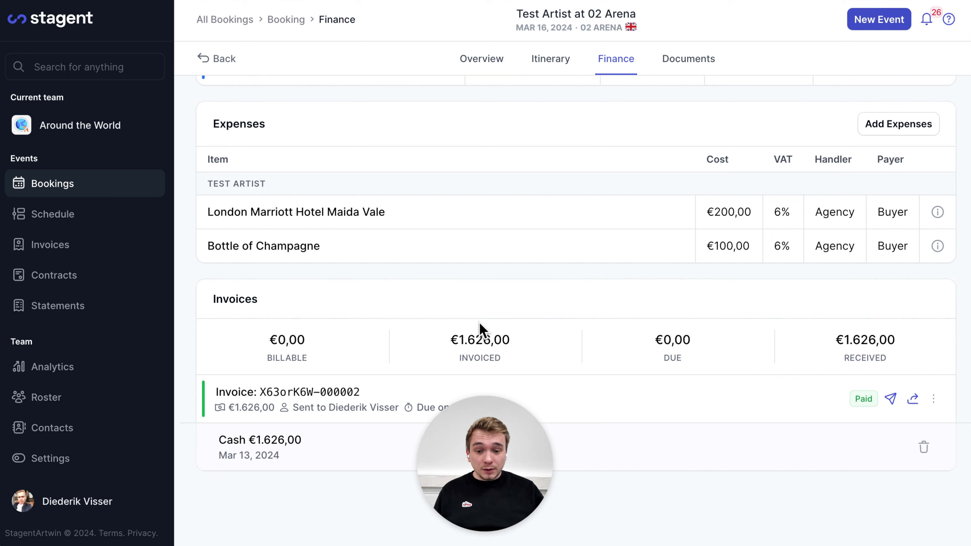
pyautogui.click(934, 404)
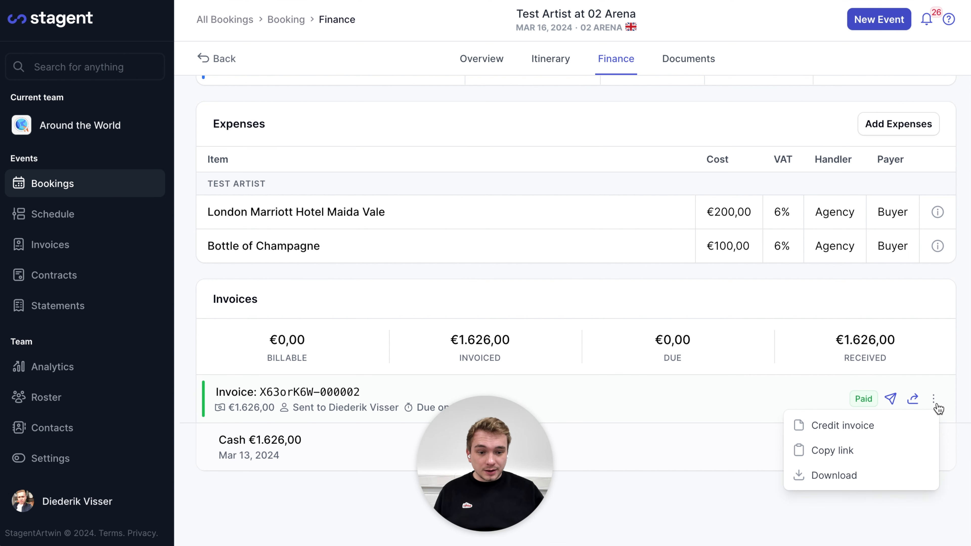
pyautogui.click(848, 433)
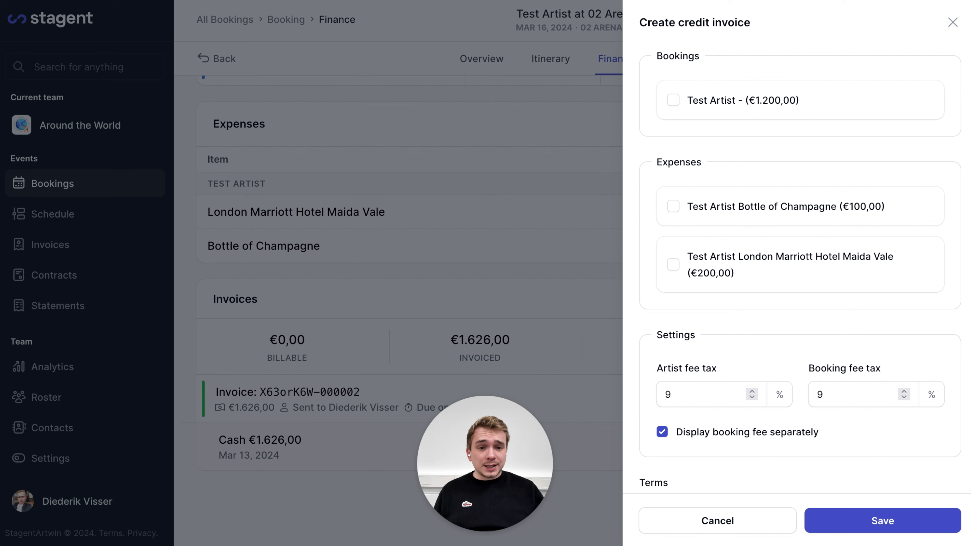
pyautogui.click(672, 100)
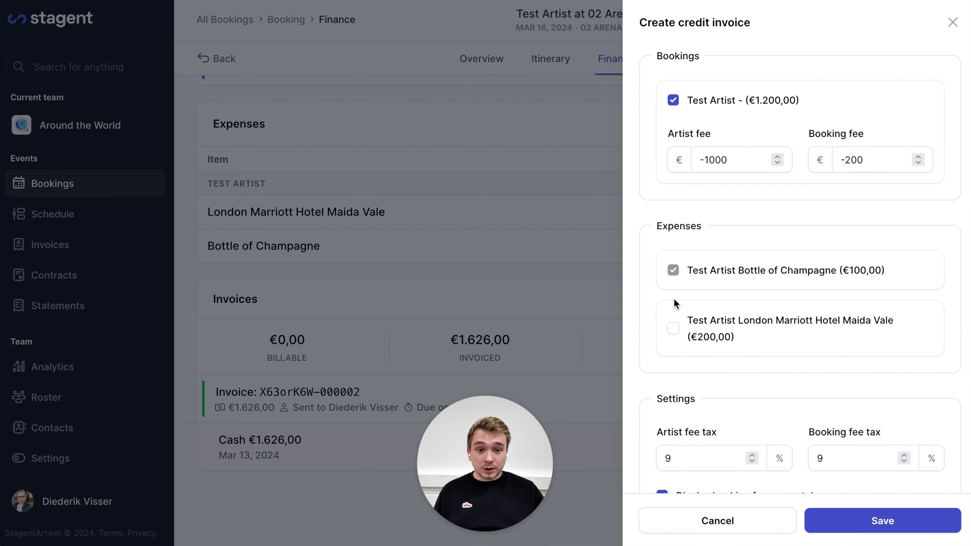
pyautogui.click(674, 329)
pyautogui.scroll(-6, 765, 251)
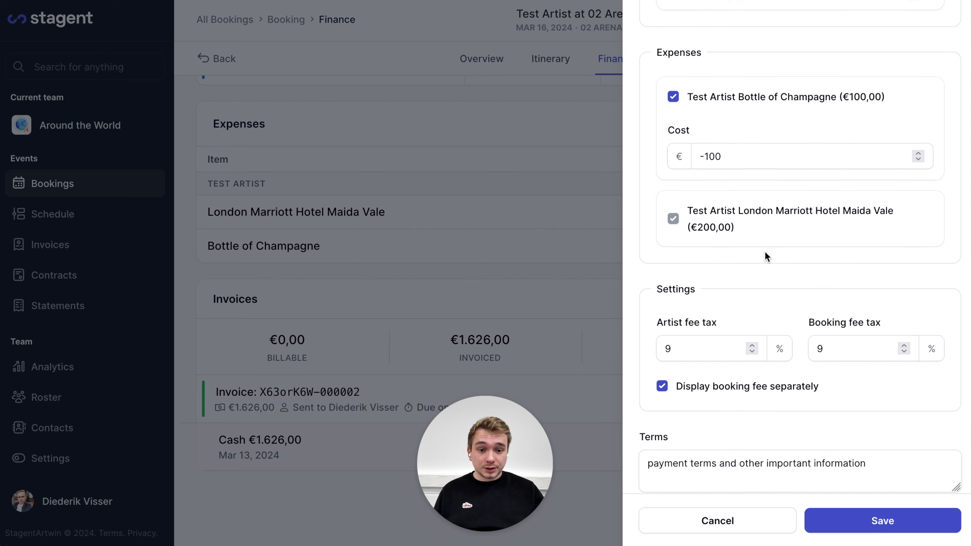
pyautogui.scroll(-2, 764, 252)
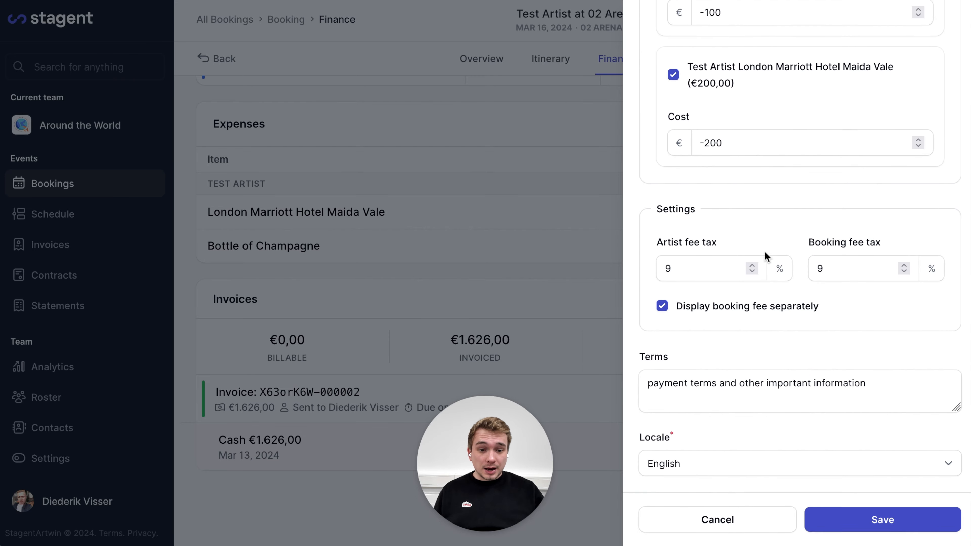
pyautogui.click(862, 520)
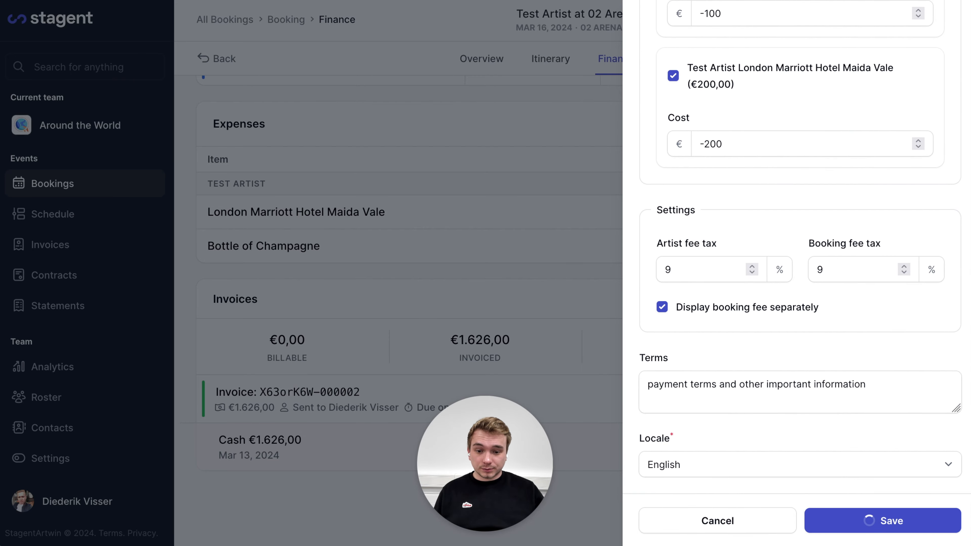
pyautogui.scroll(-2, 645, 479)
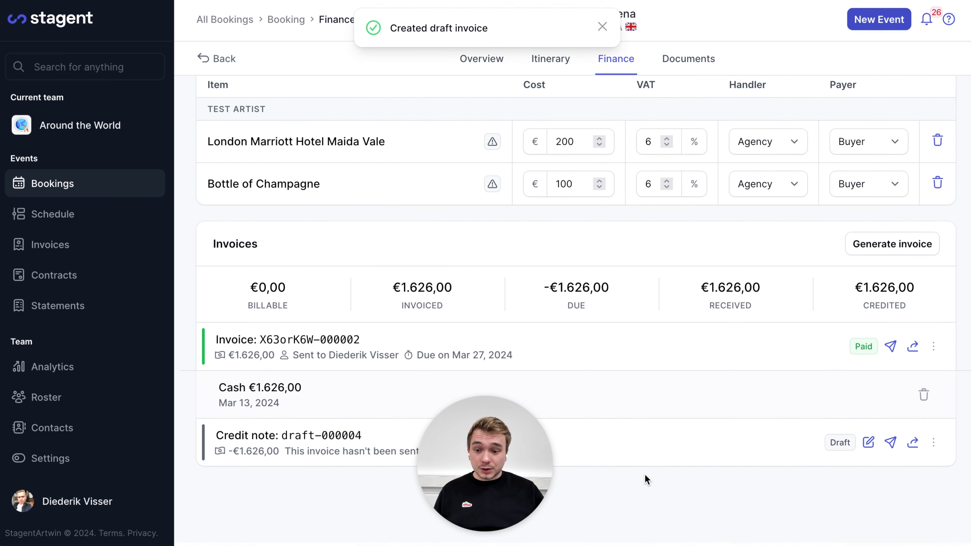